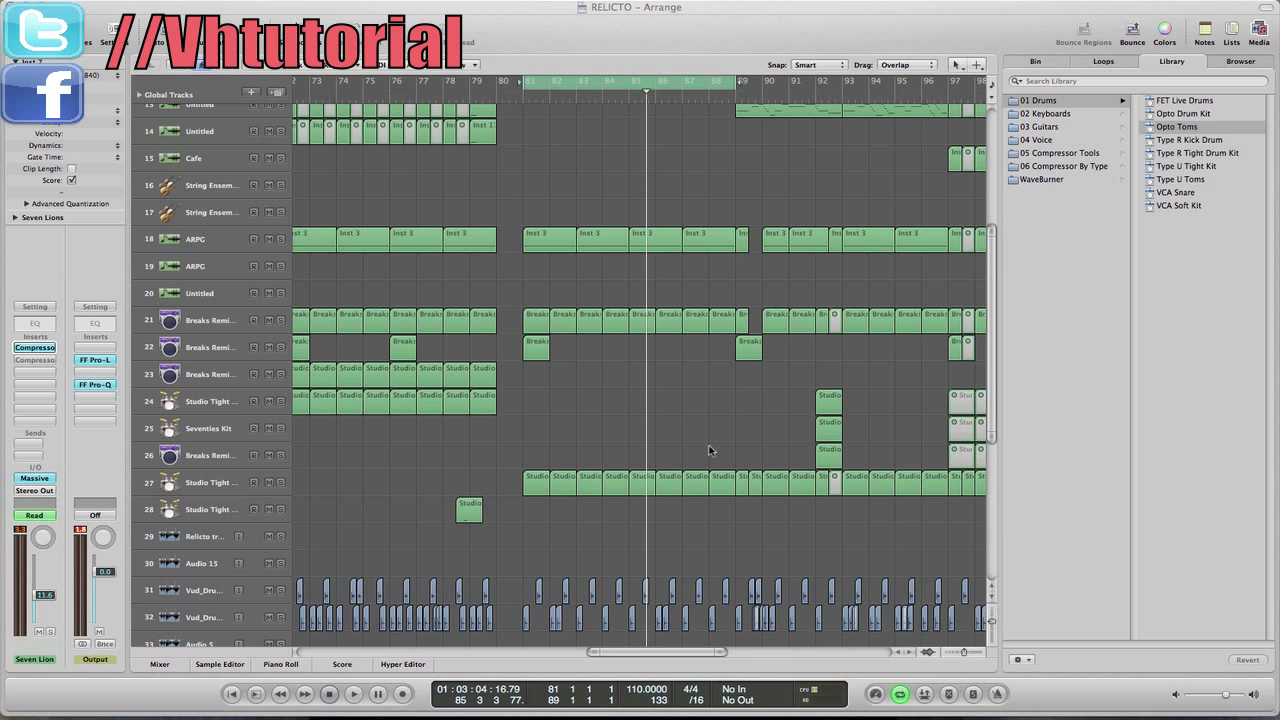
Solo the Seven Lions synth track (track 5) and start playback to hear it alone
scroll(626, 341, "up", 2)
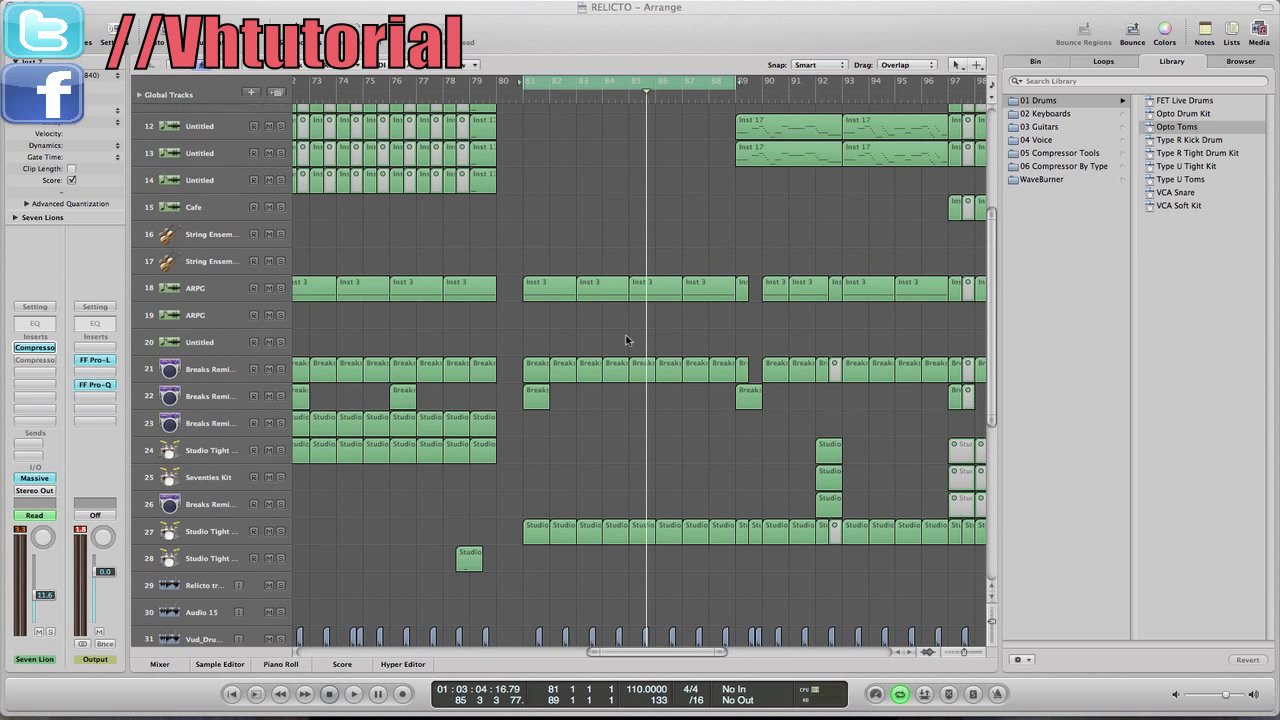
scroll(626, 341, "up", 3)
scroll(630, 345, "up", 3)
scroll(601, 295, "up", 1)
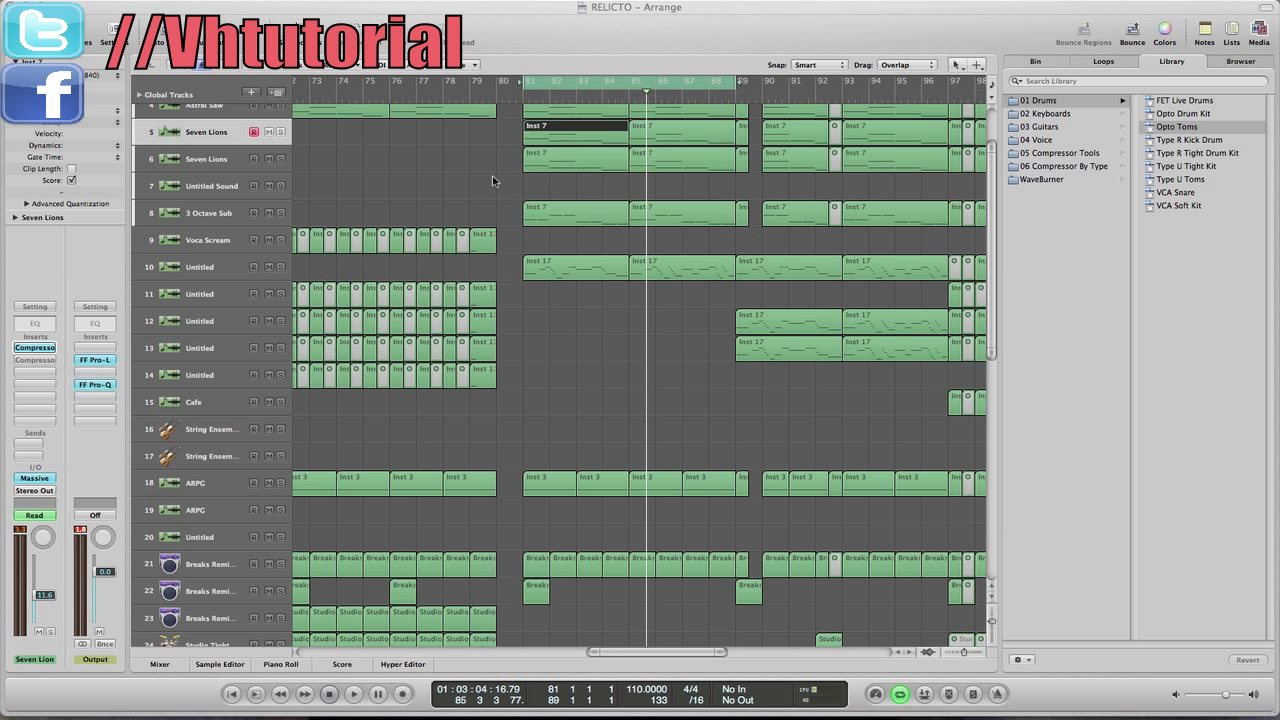
left_click(284, 133)
key("space")
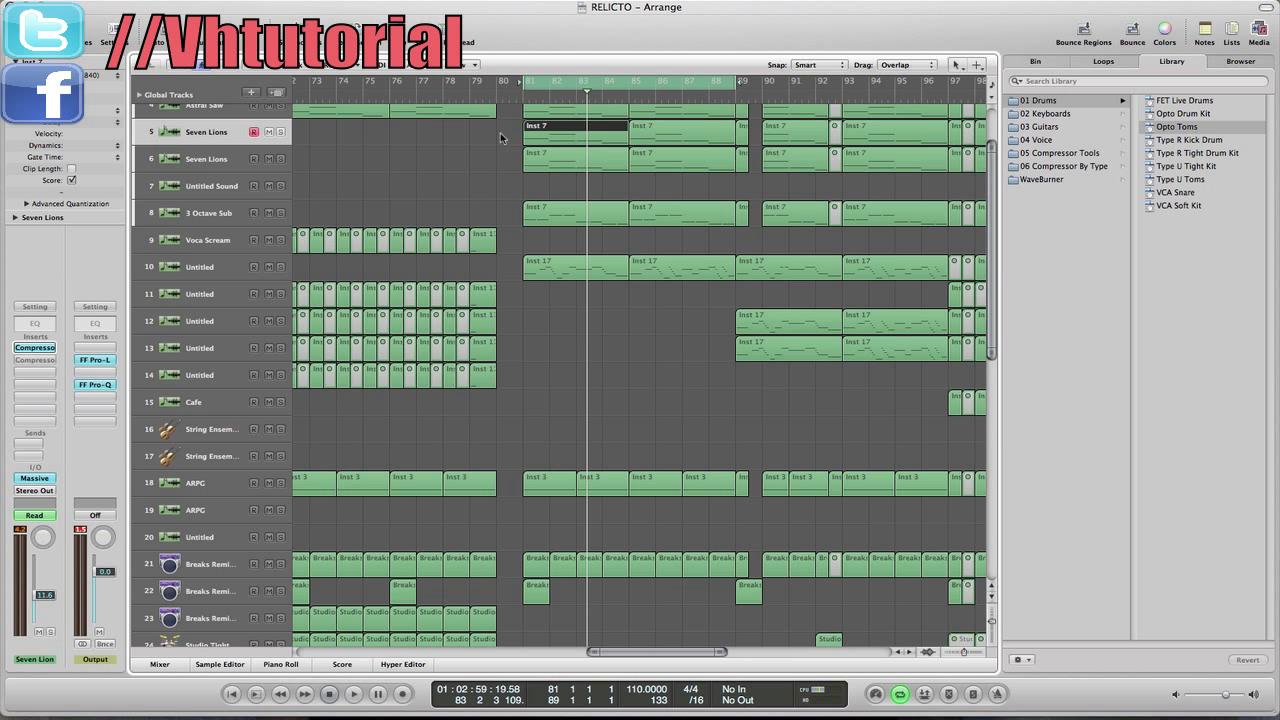
Play the RELICTO section from bar 81, stop it, and add the second Inst 7 region to the selection
key("space")
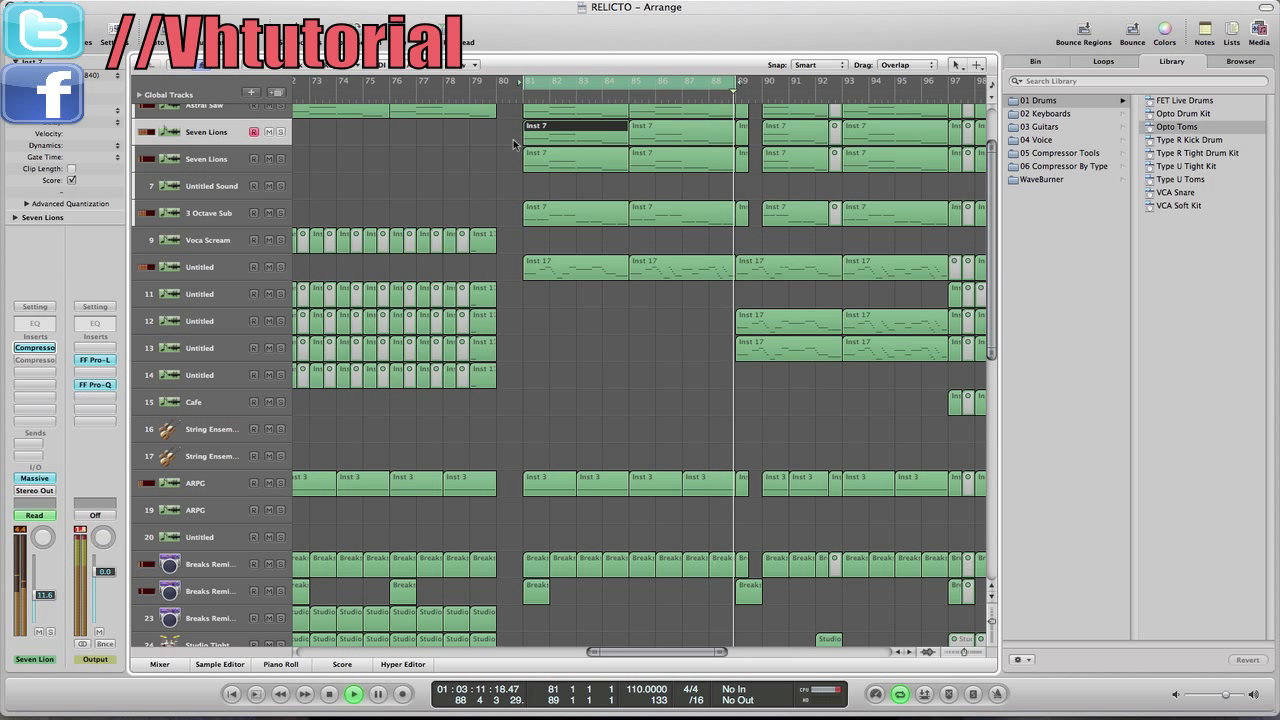
key("space")
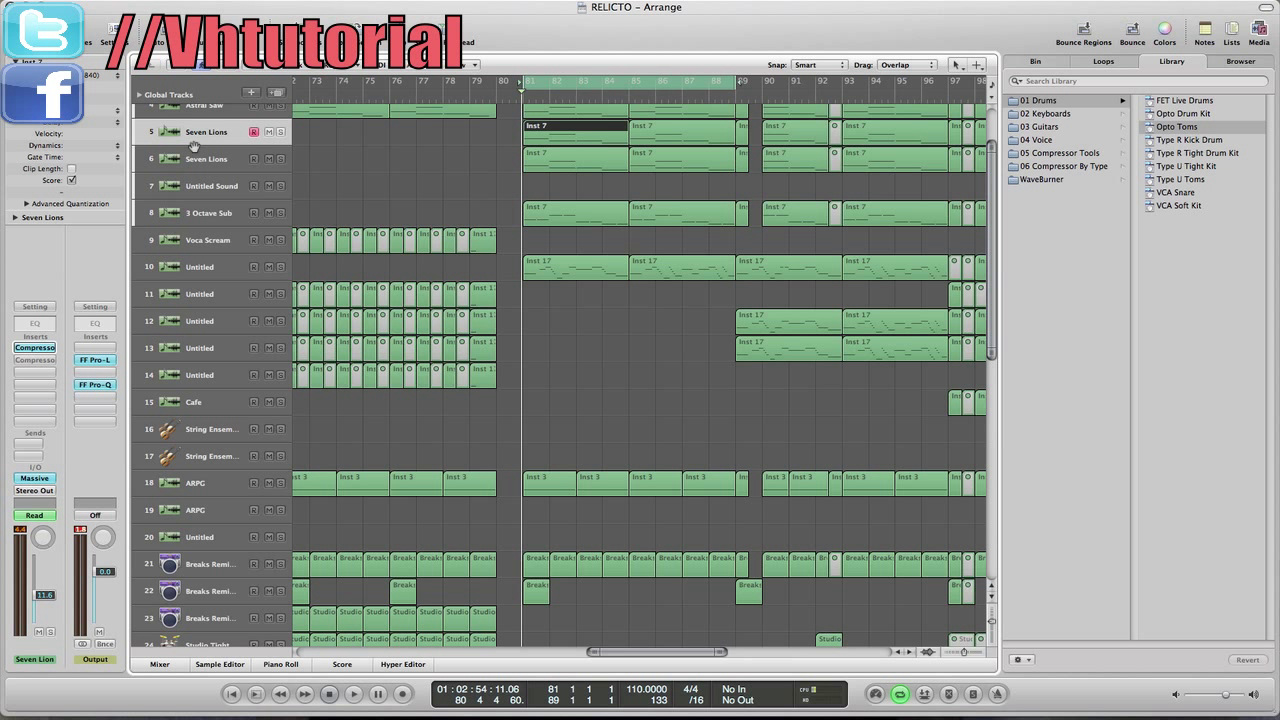
key("shift+Right")
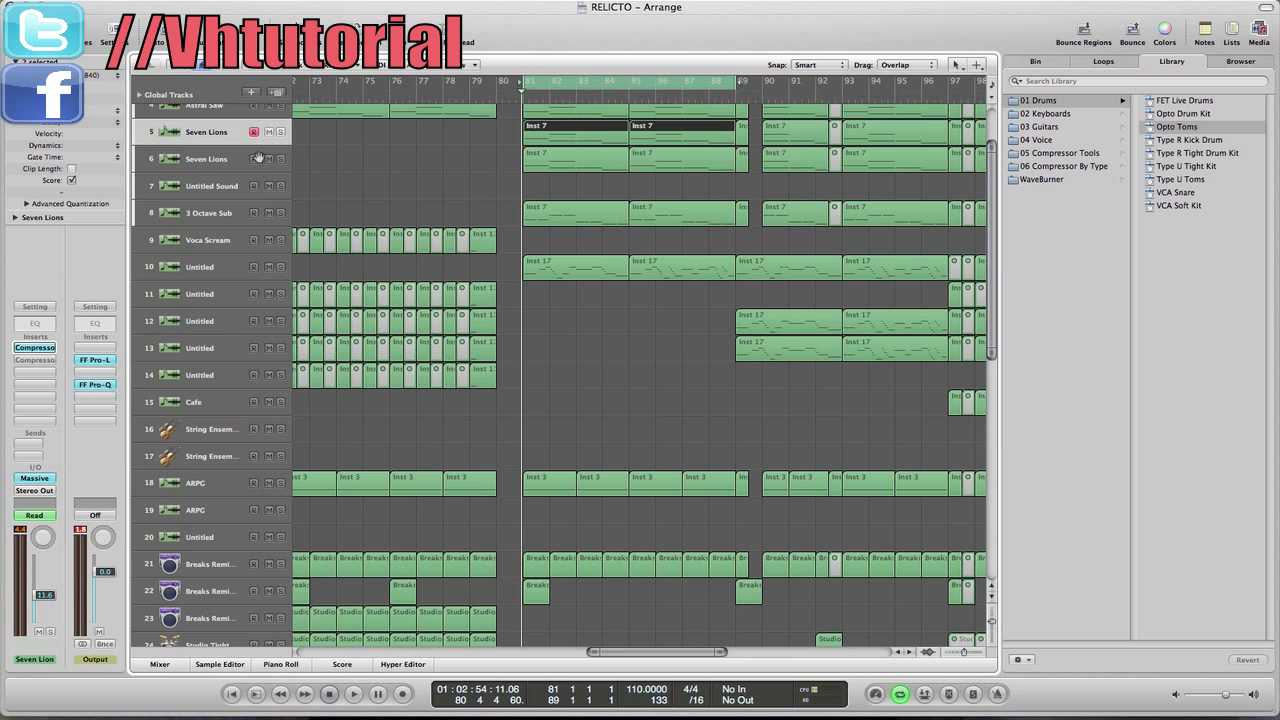
Solo the Vud_Drums kick track 34, select it, and play it alongside the synth
scroll(394, 343, "down", 5)
scroll(606, 394, "down", 5)
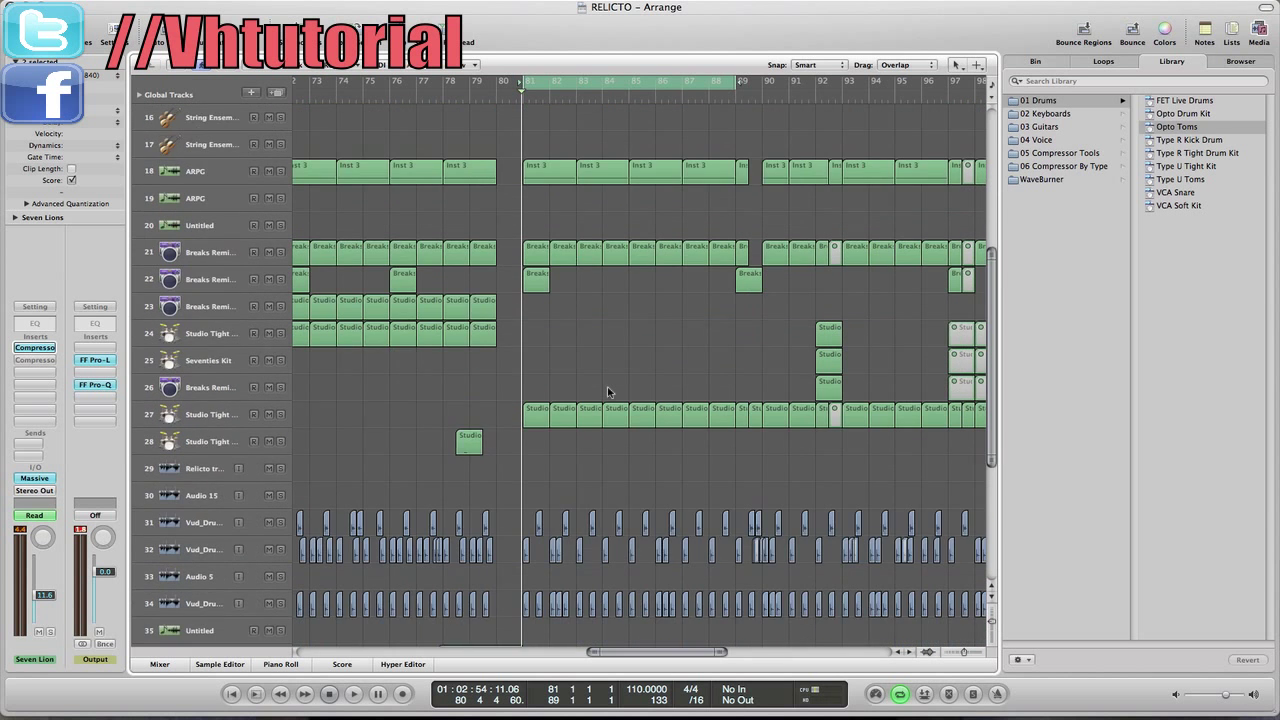
scroll(606, 394, "down", 2)
scroll(553, 415, "up", 1)
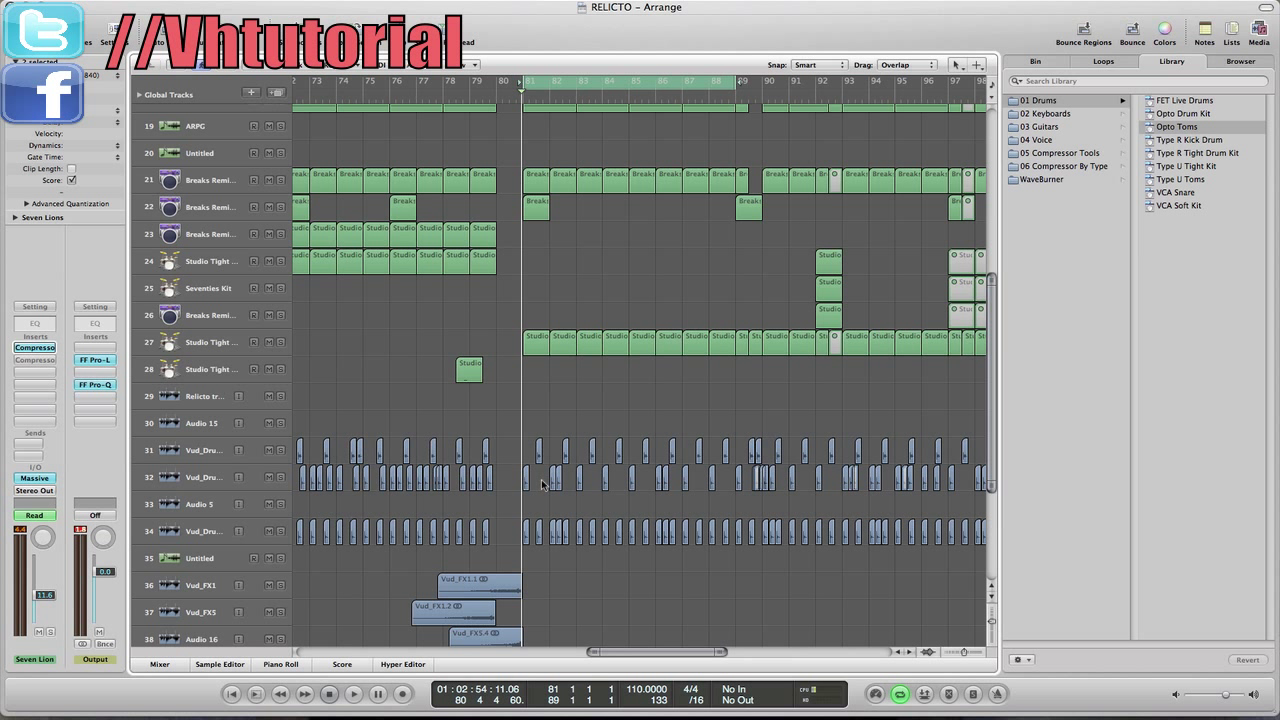
scroll(296, 480, "down", 1)
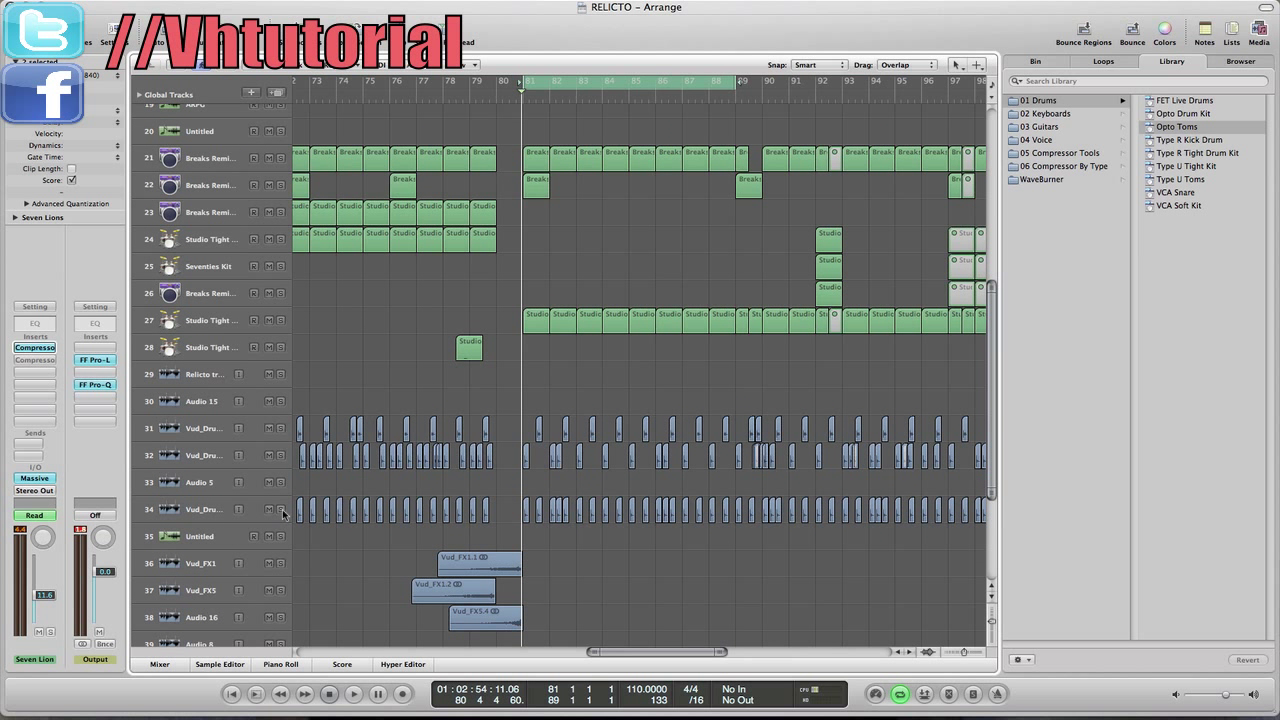
left_click(280, 509)
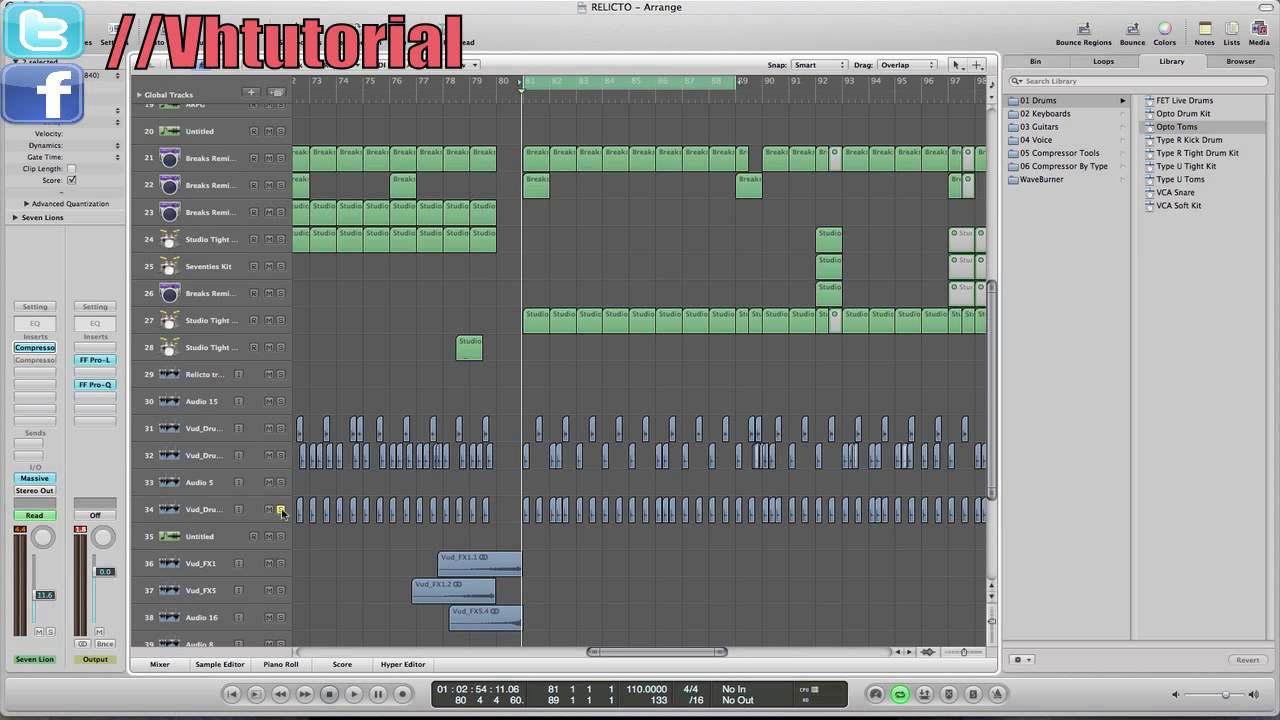
left_click(171, 512)
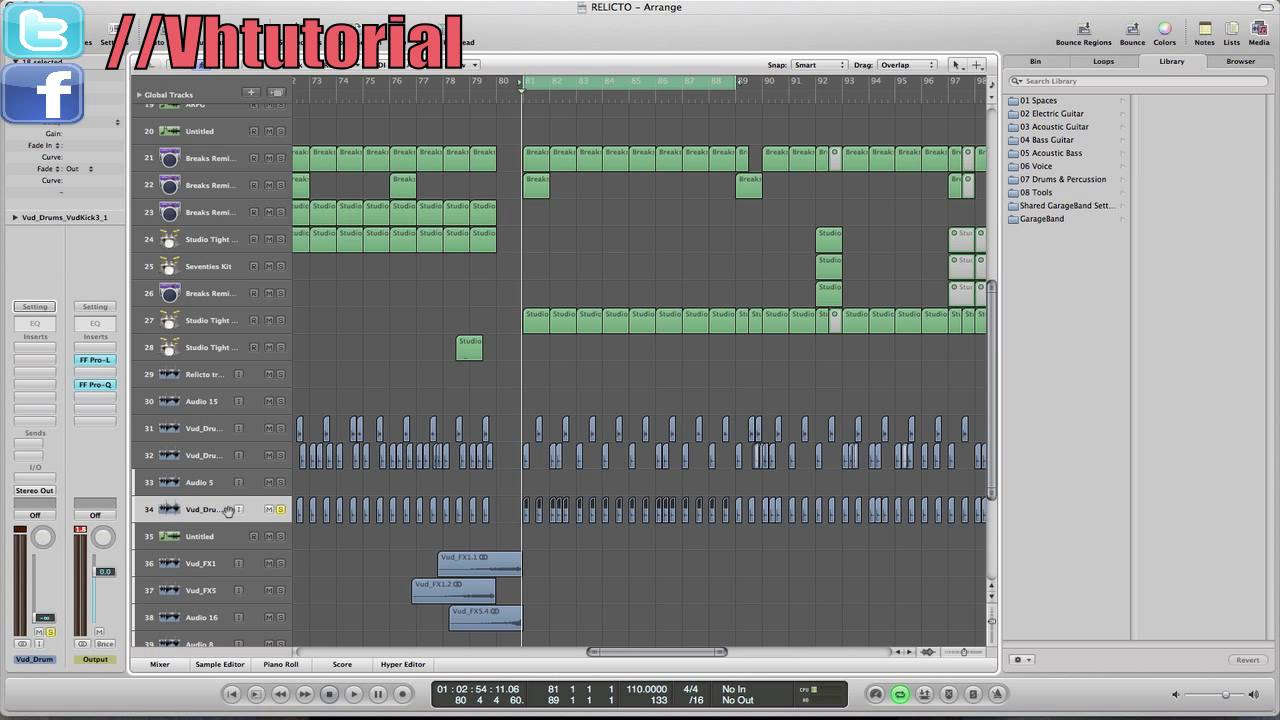
key("space")
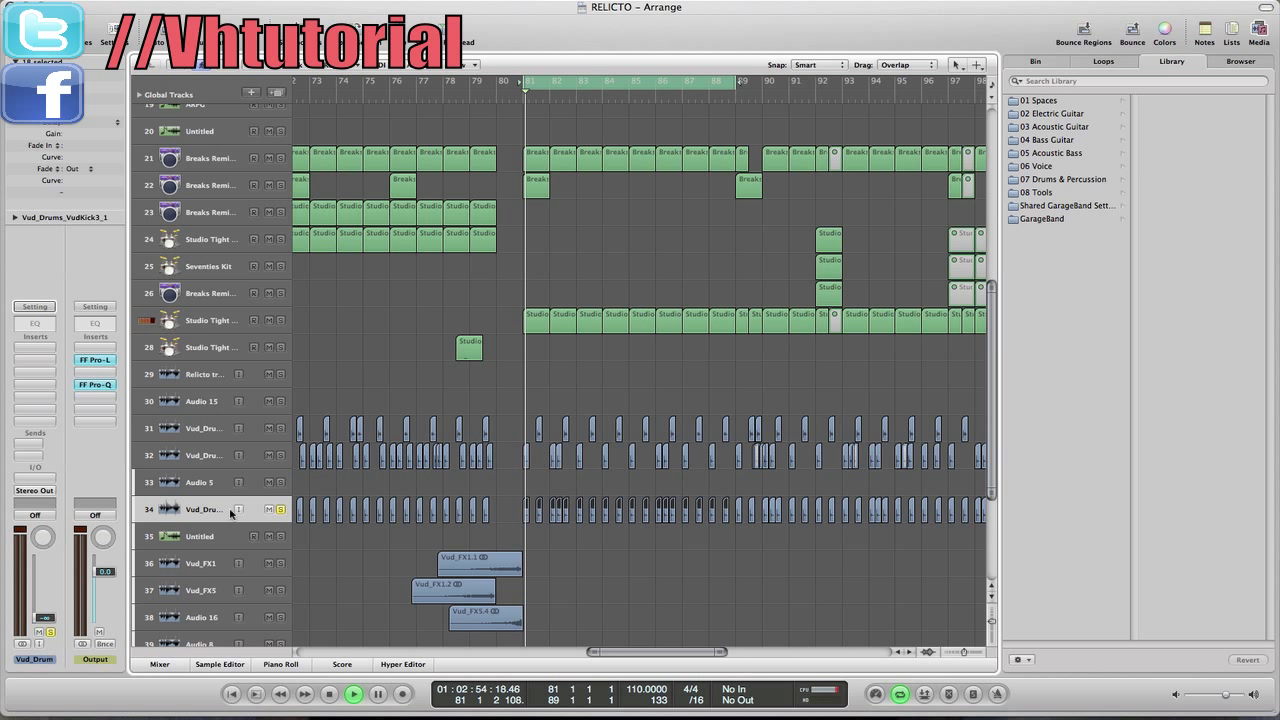
Select the kick regions on track 34, replay and stop the mix, then clear the selection
left_click(549, 539)
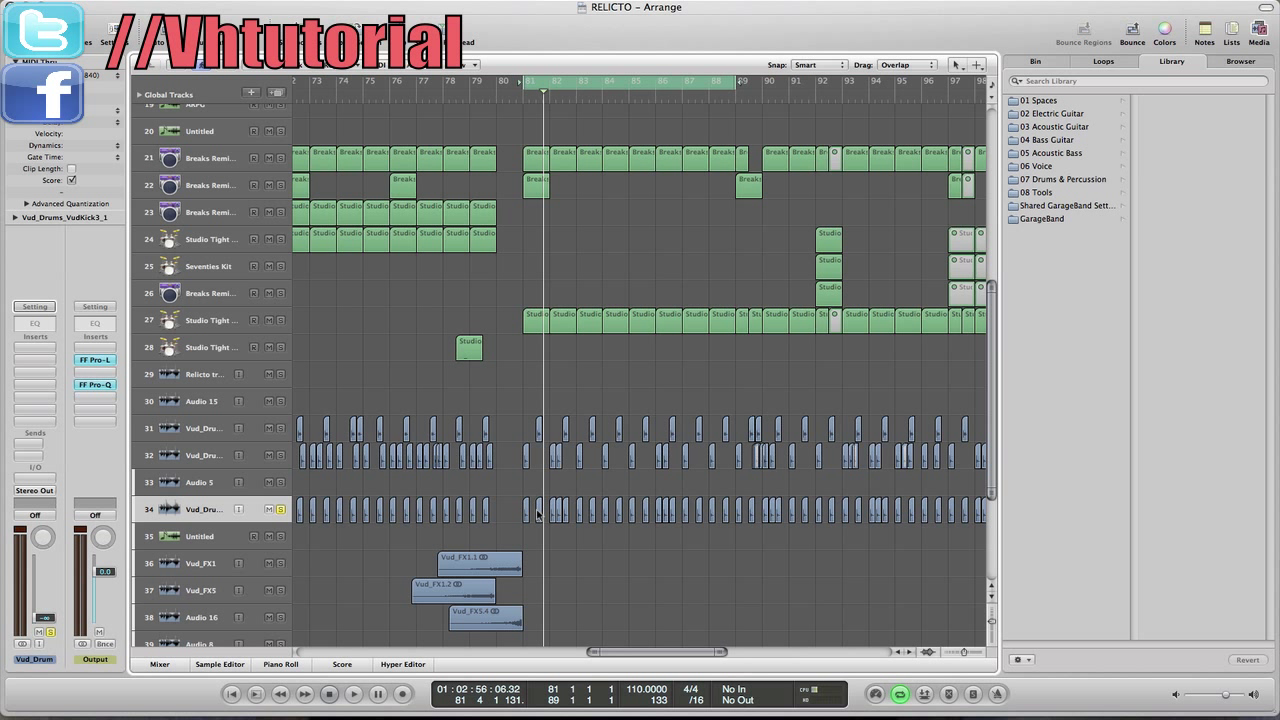
left_click_drag(537, 513, 547, 514)
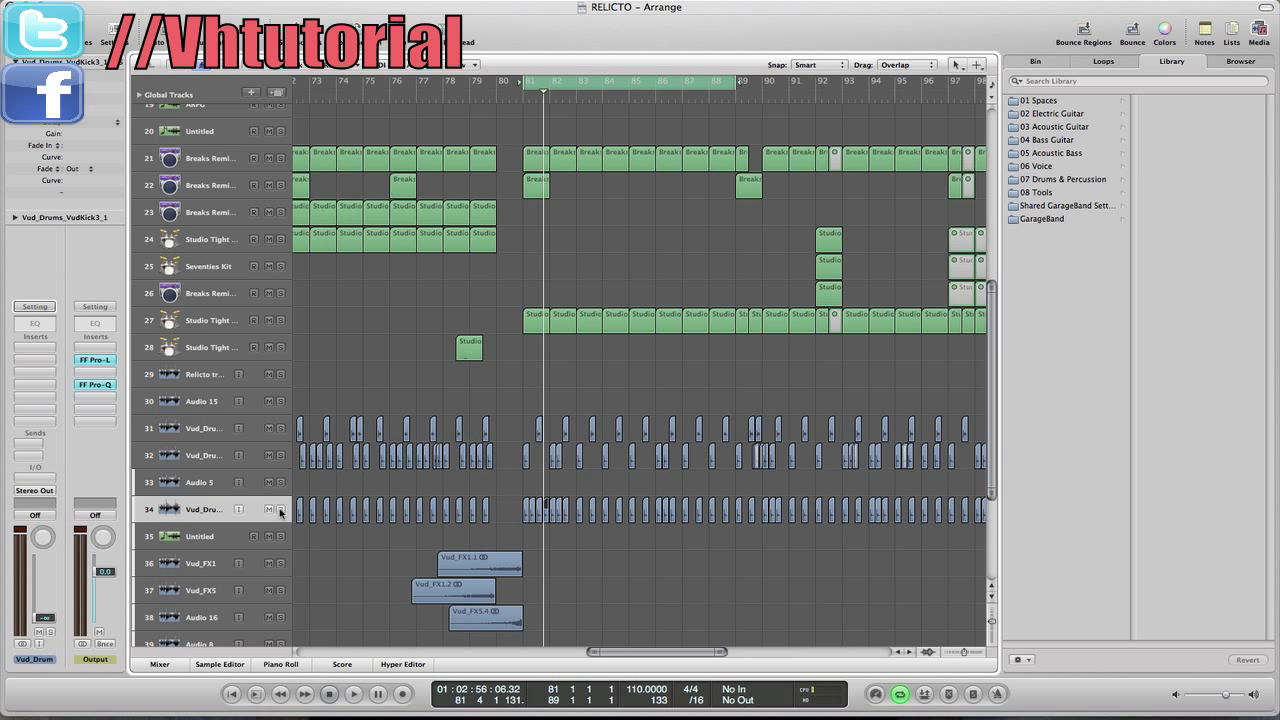
key("space")
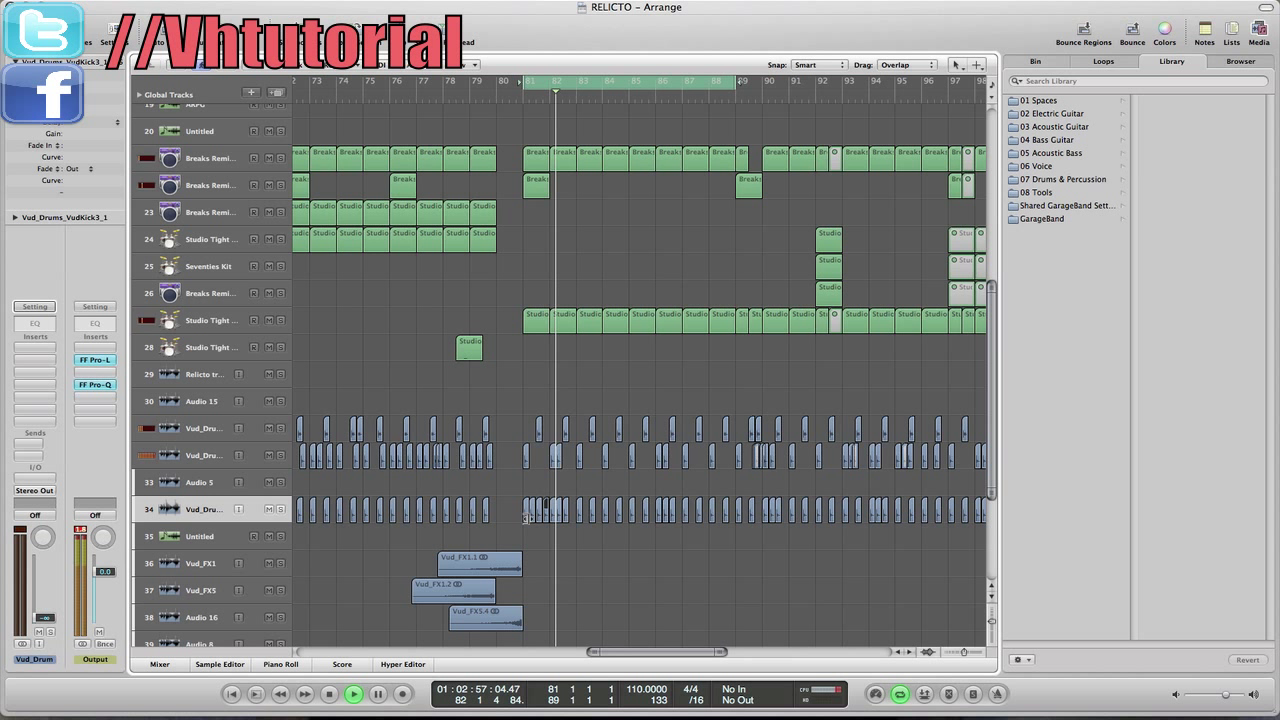
key("space")
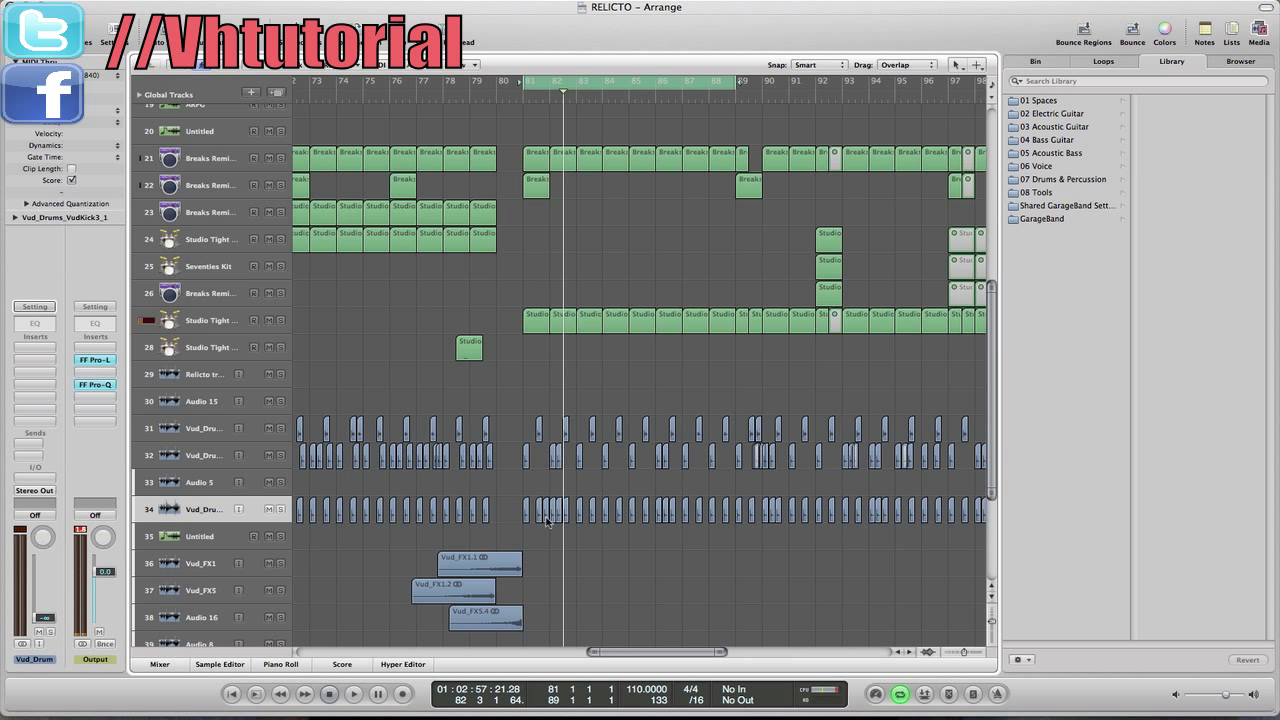
left_click(547, 515)
Open the Seven Lions compressor settings, move the window over the arrangement, and close it
scroll(193, 238, "up", 3)
scroll(261, 270, "up", 3)
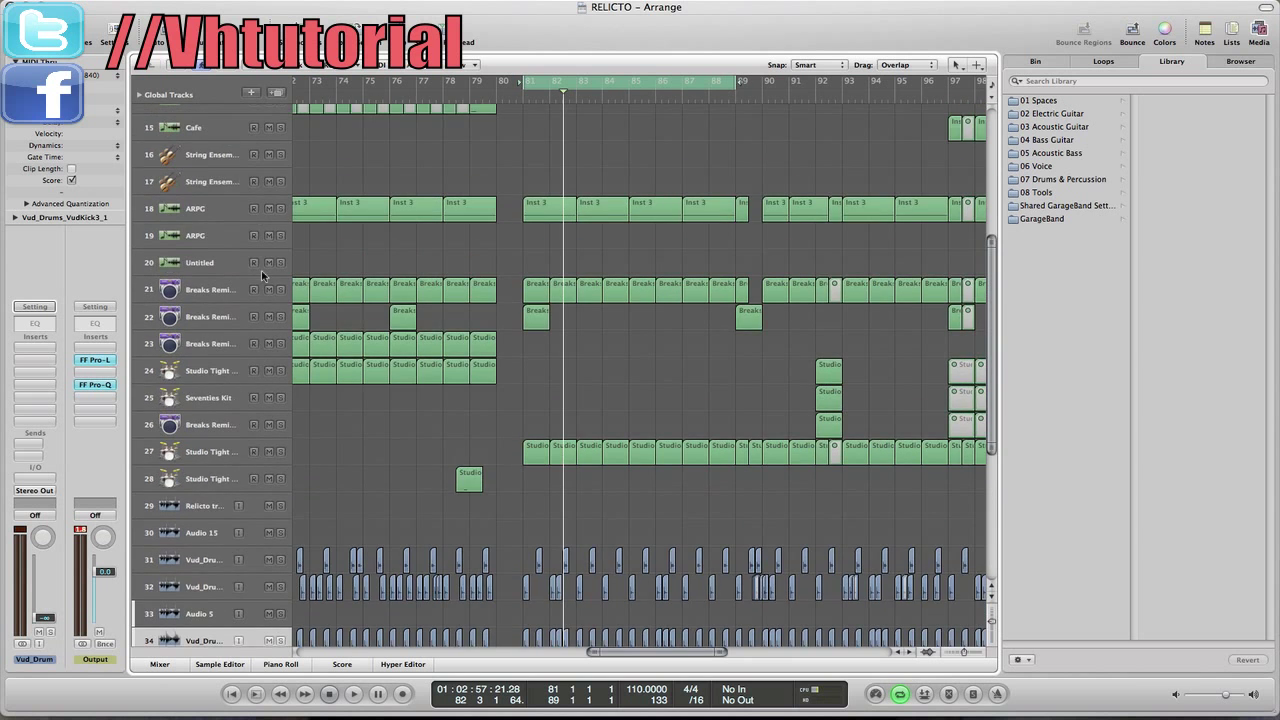
scroll(261, 270, "up", 3)
scroll(263, 275, "up", 3)
left_click(212, 225)
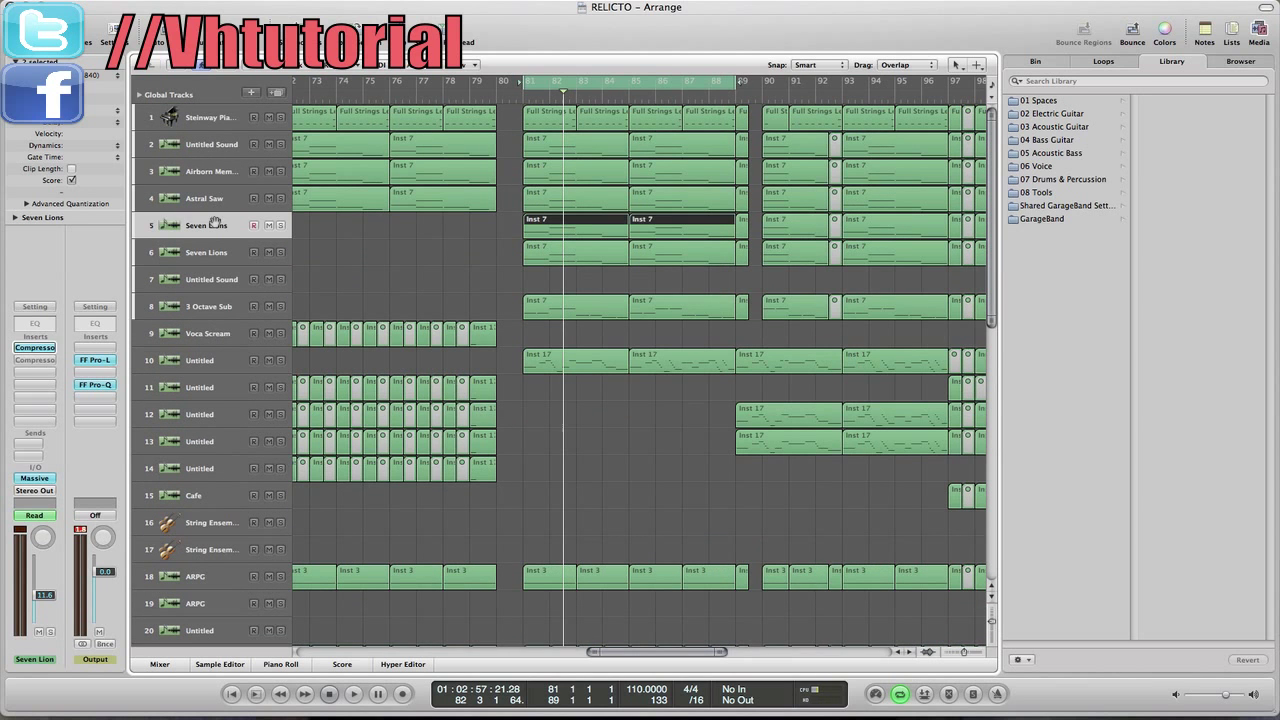
left_click(33, 349)
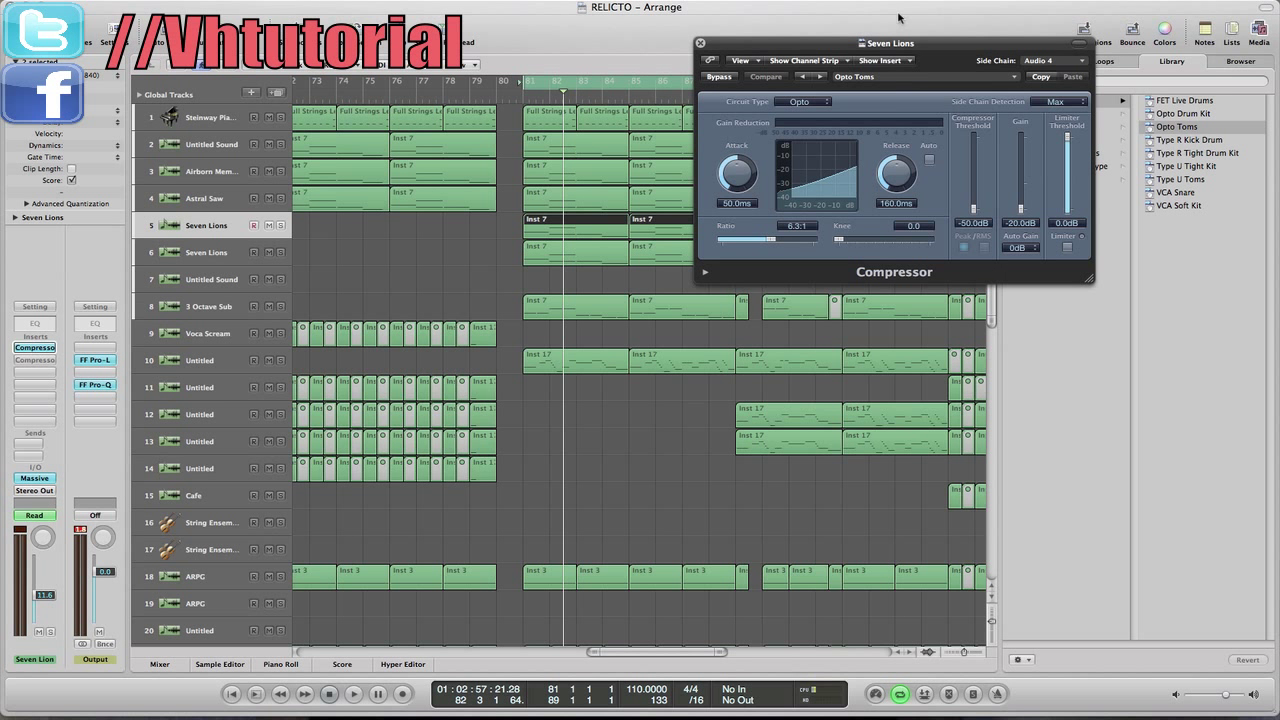
left_click_drag(892, 41, 700, 121)
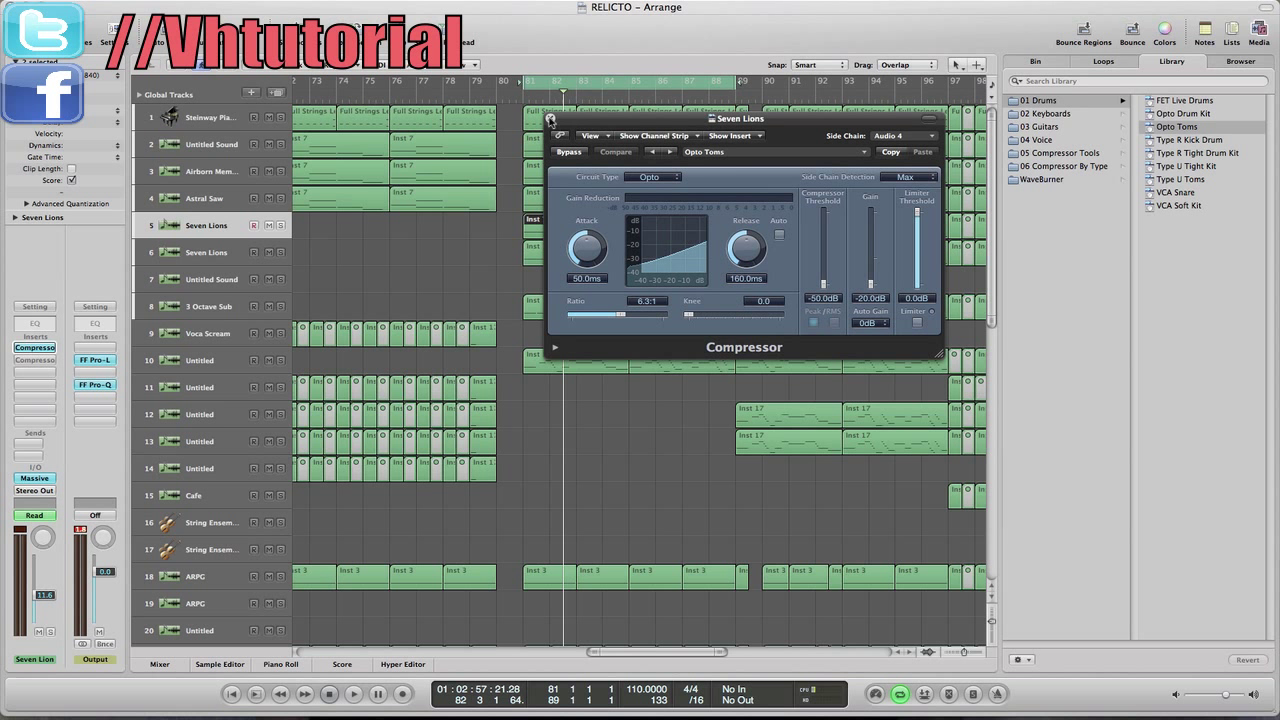
left_click(550, 118)
Recheck the first compressor, then bring up plug-in choices for an empty Seven Lions insert
left_click(22, 348)
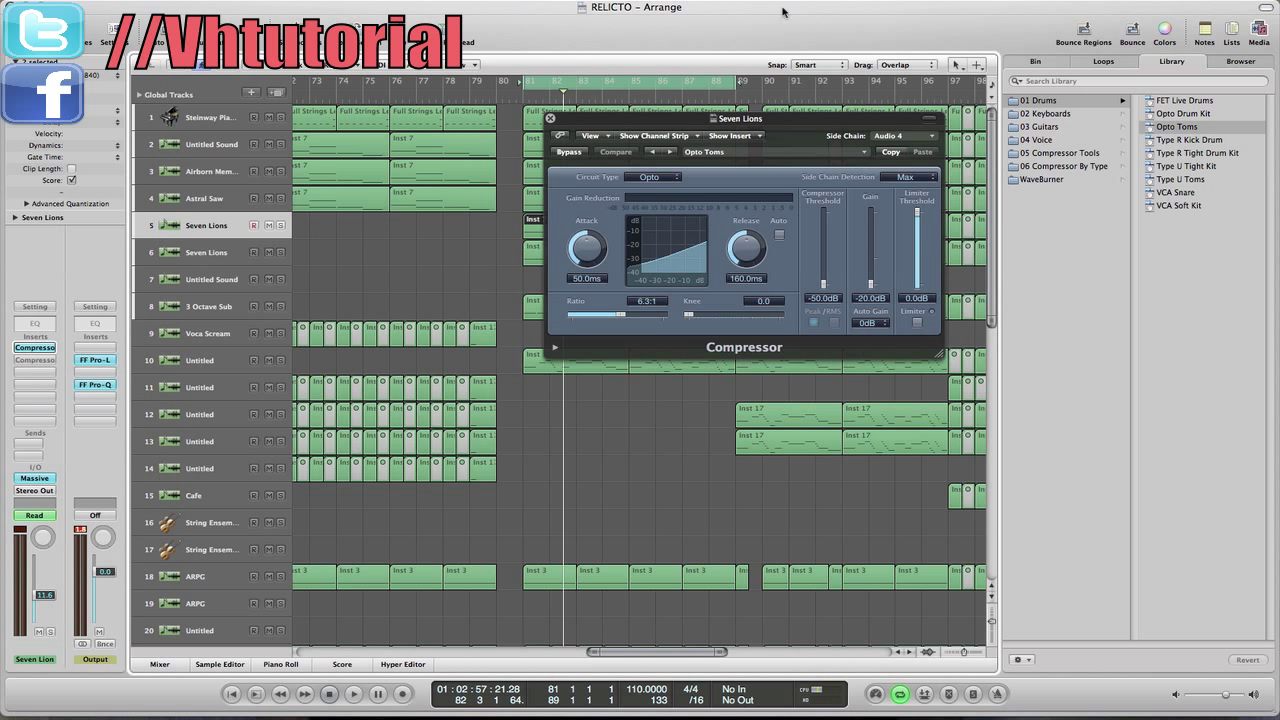
left_click(550, 118)
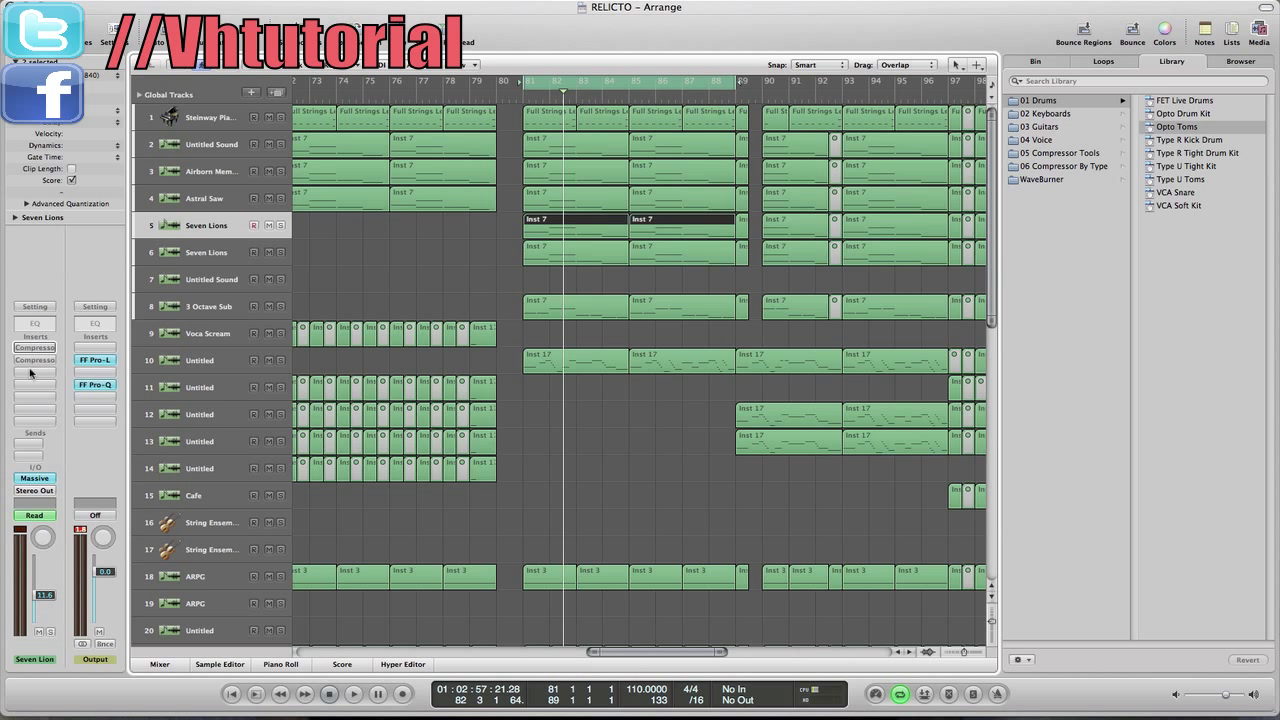
left_click(31, 362)
mouse_move(60, 418)
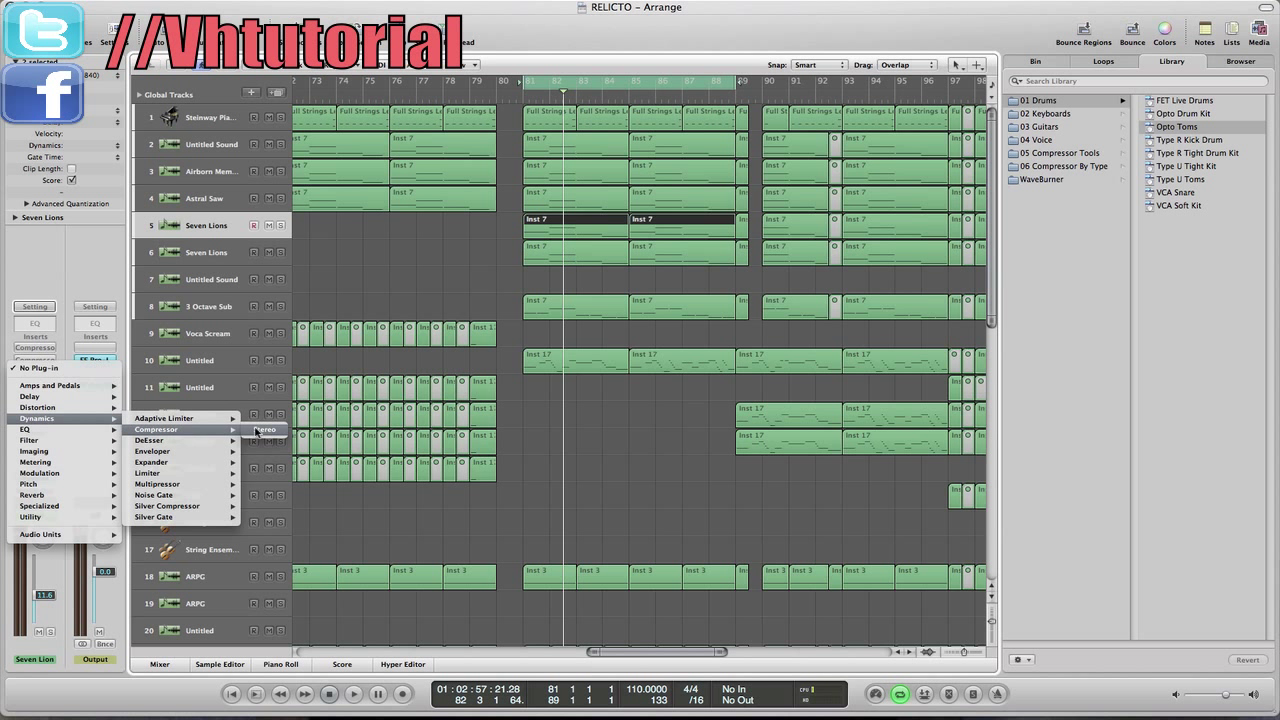
Add a stereo Compressor to Seven Lions and step its presets to Opto Toms
left_click(262, 430)
left_click(164, 77)
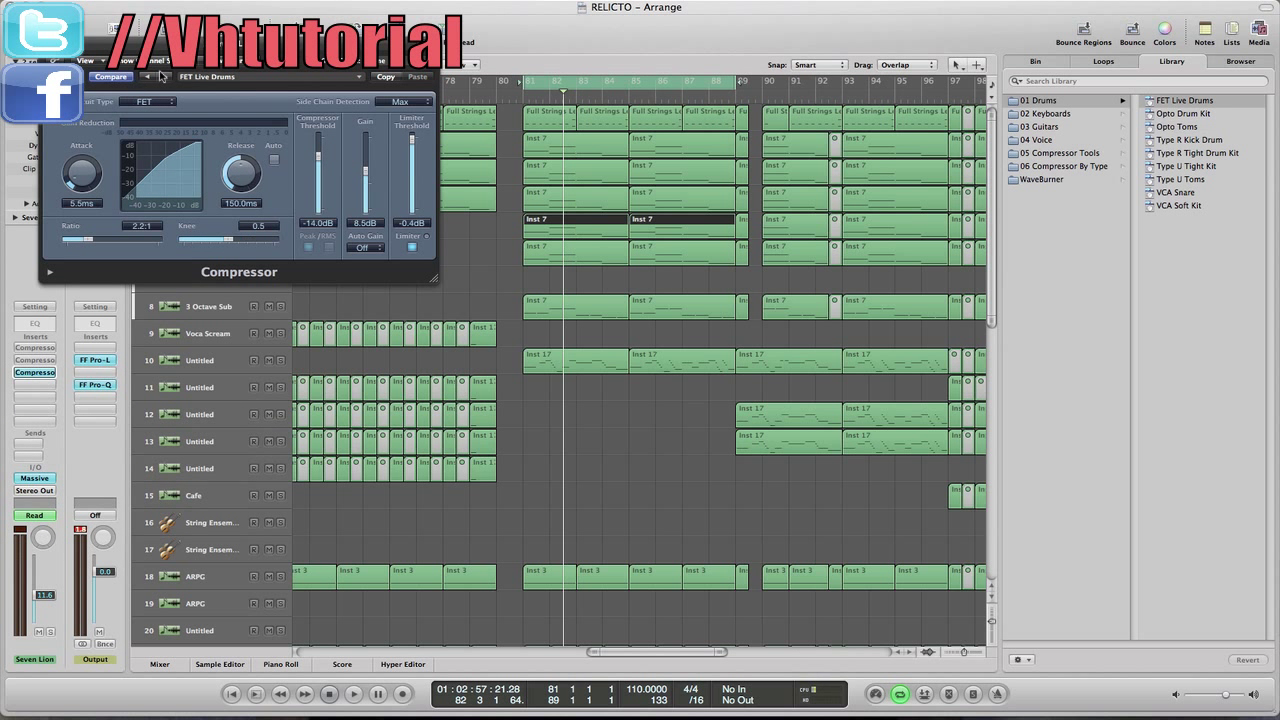
left_click(164, 77)
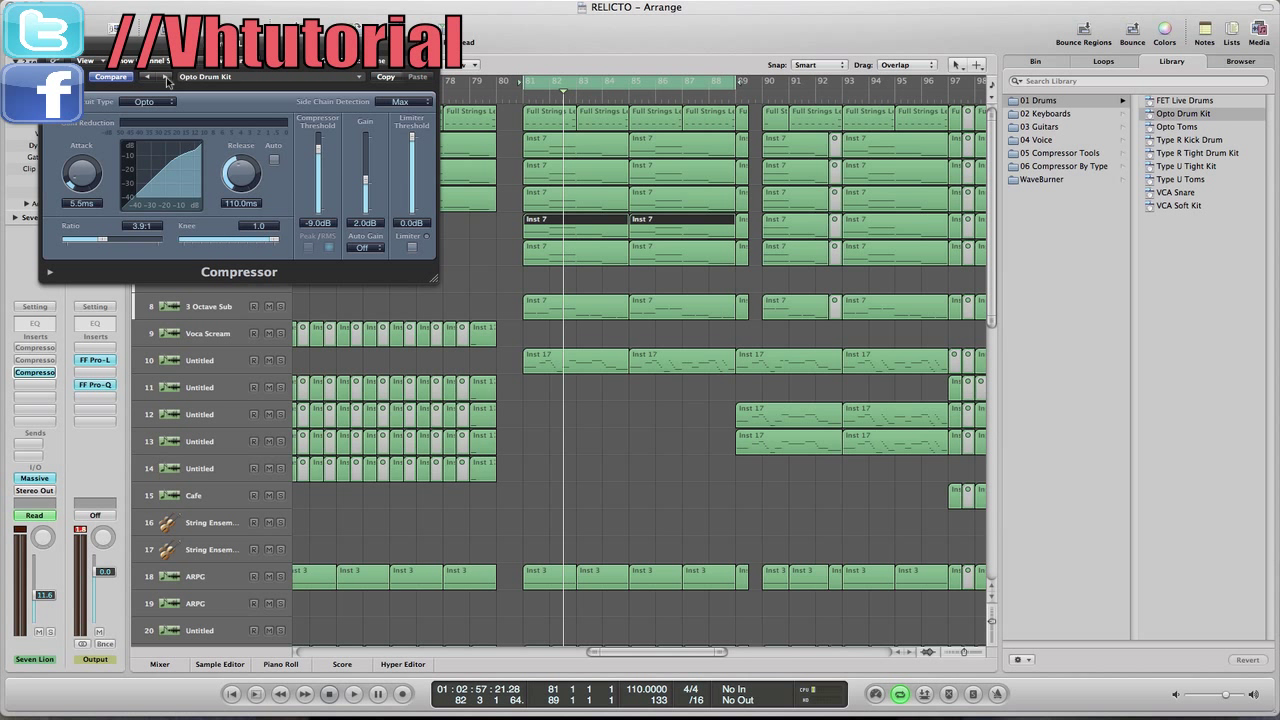
left_click(164, 77)
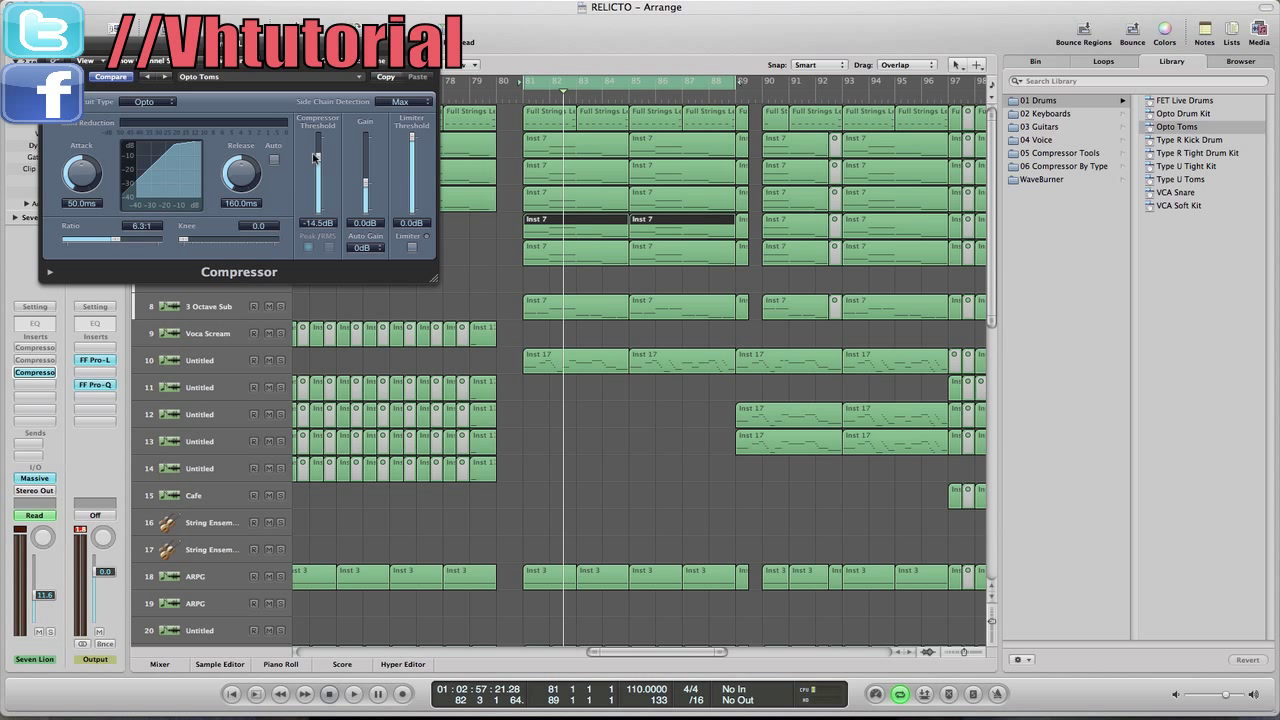
Lower the compressor threshold to -50 dB and browse the side-chain source list without choosing
mouse_move(318, 158)
left_mouse_down()
mouse_move(318, 210)
mouse_move(371, 283)
left_mouse_up()
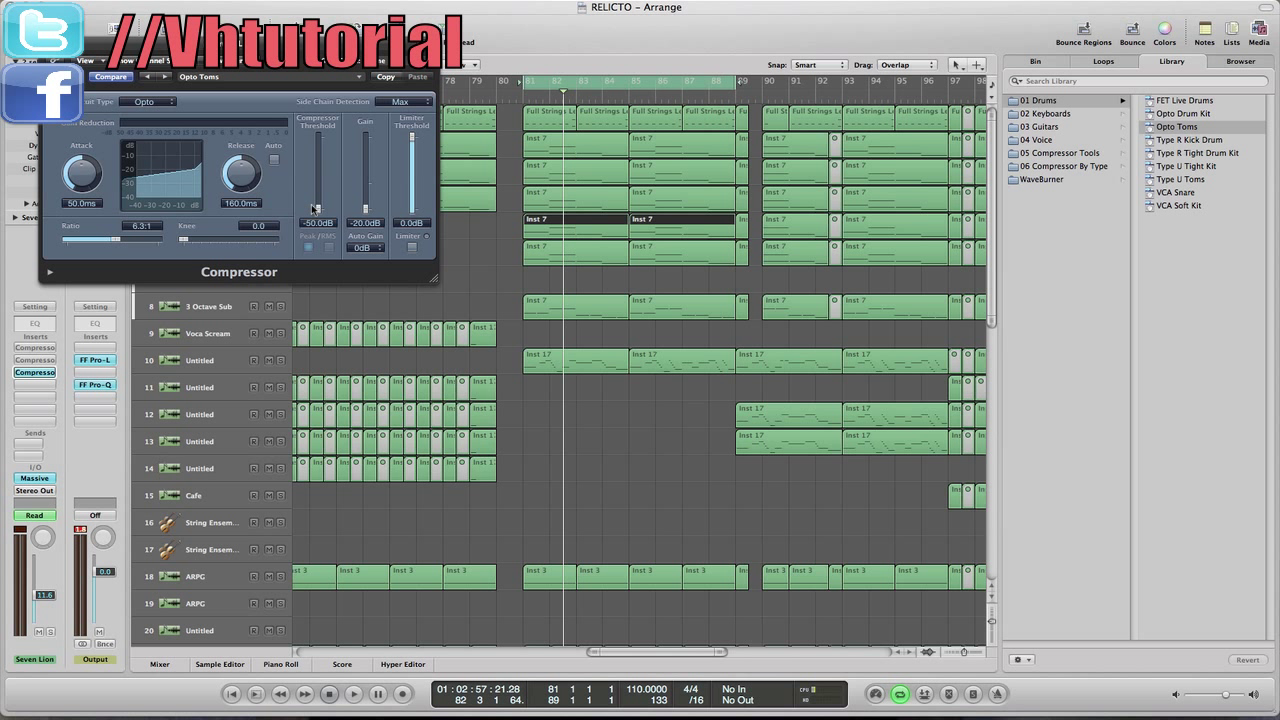
left_click(392, 68)
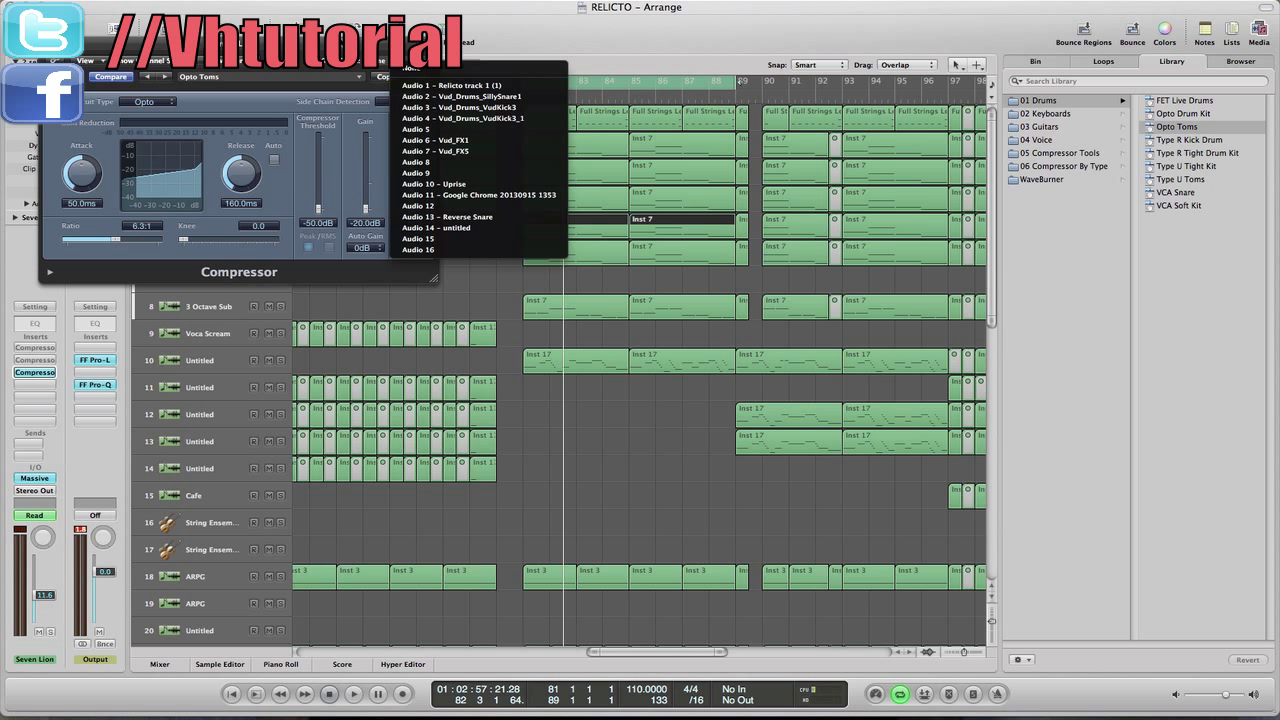
key("Escape")
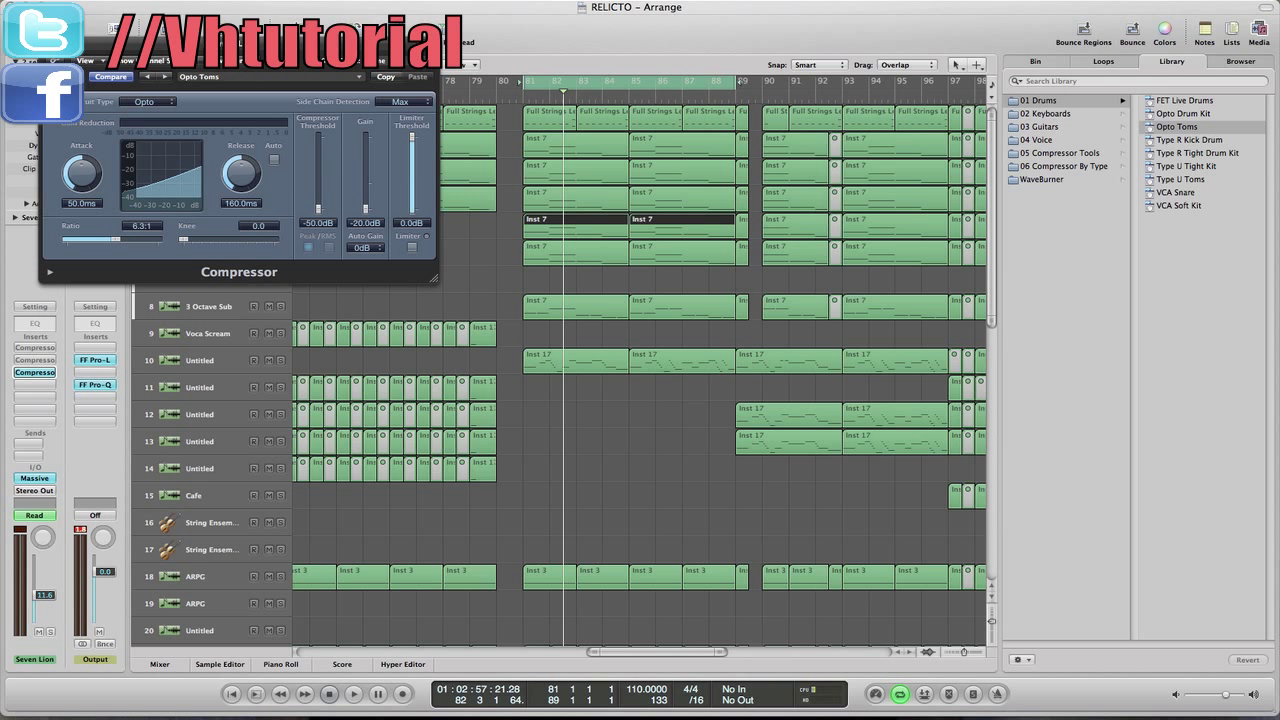
Close the new compressor and review the first compressor's Audio 4 side chain
left_click(48, 65)
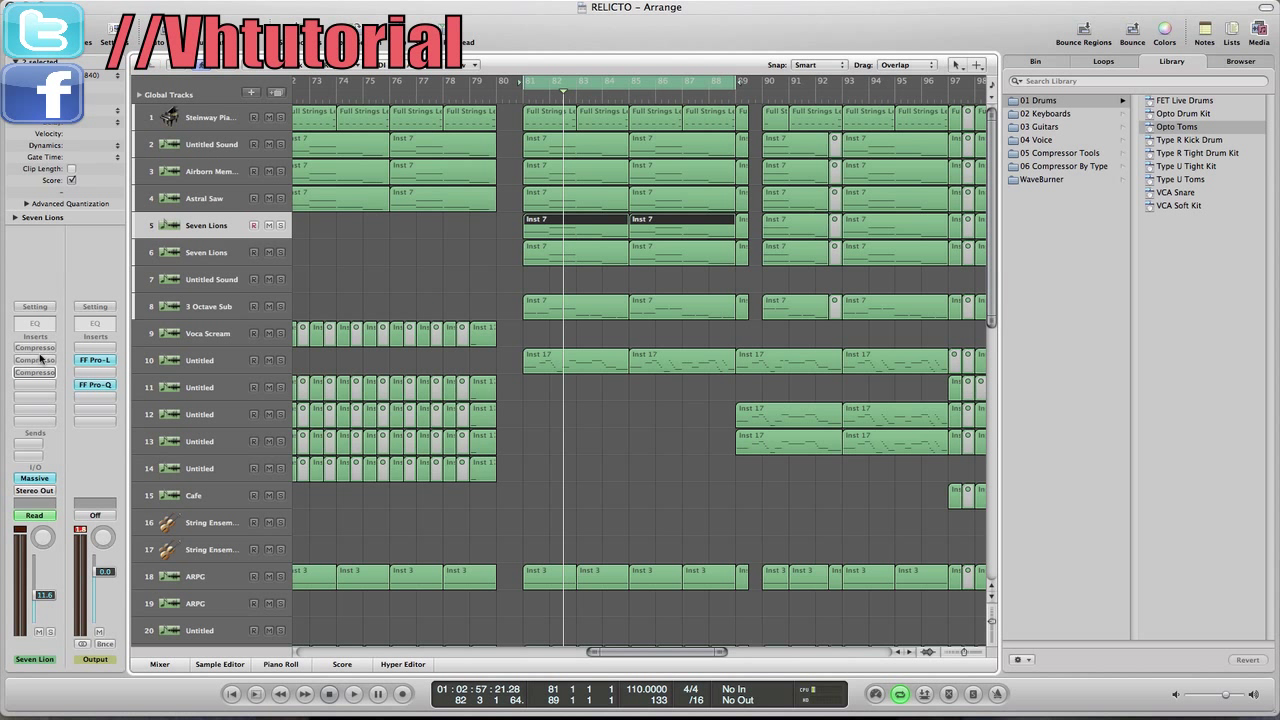
left_click(40, 348)
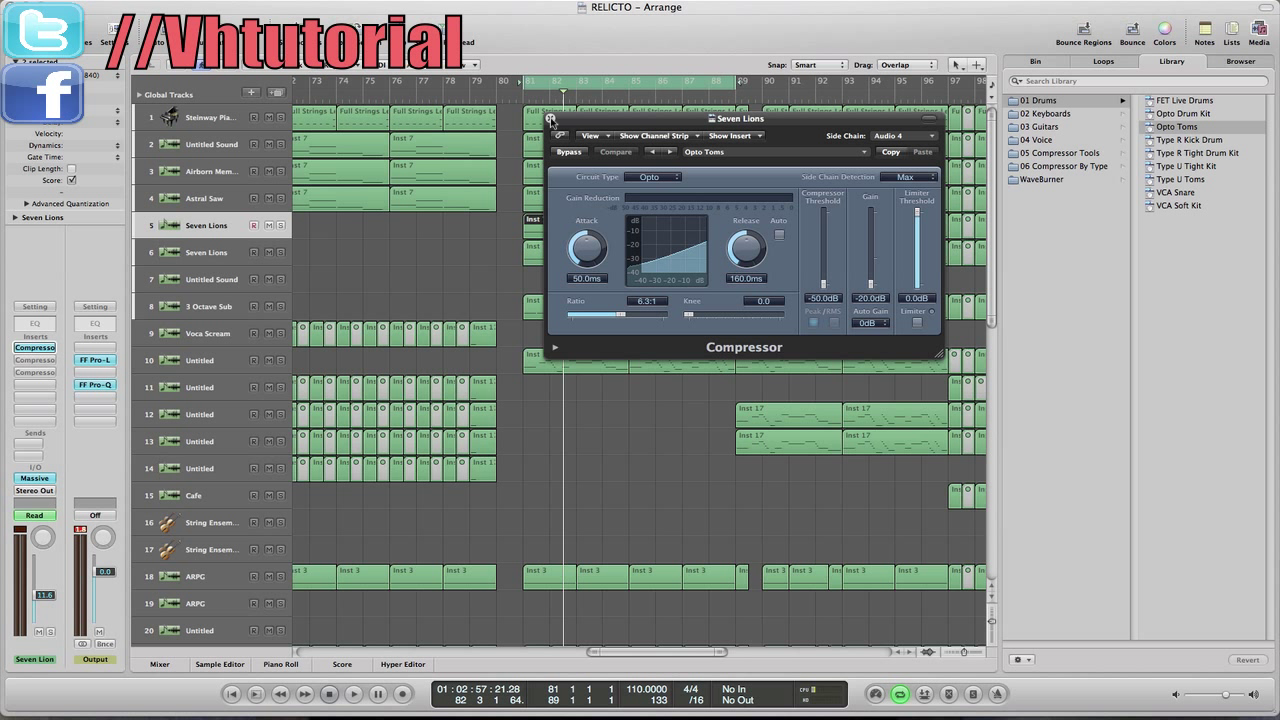
left_click(550, 119)
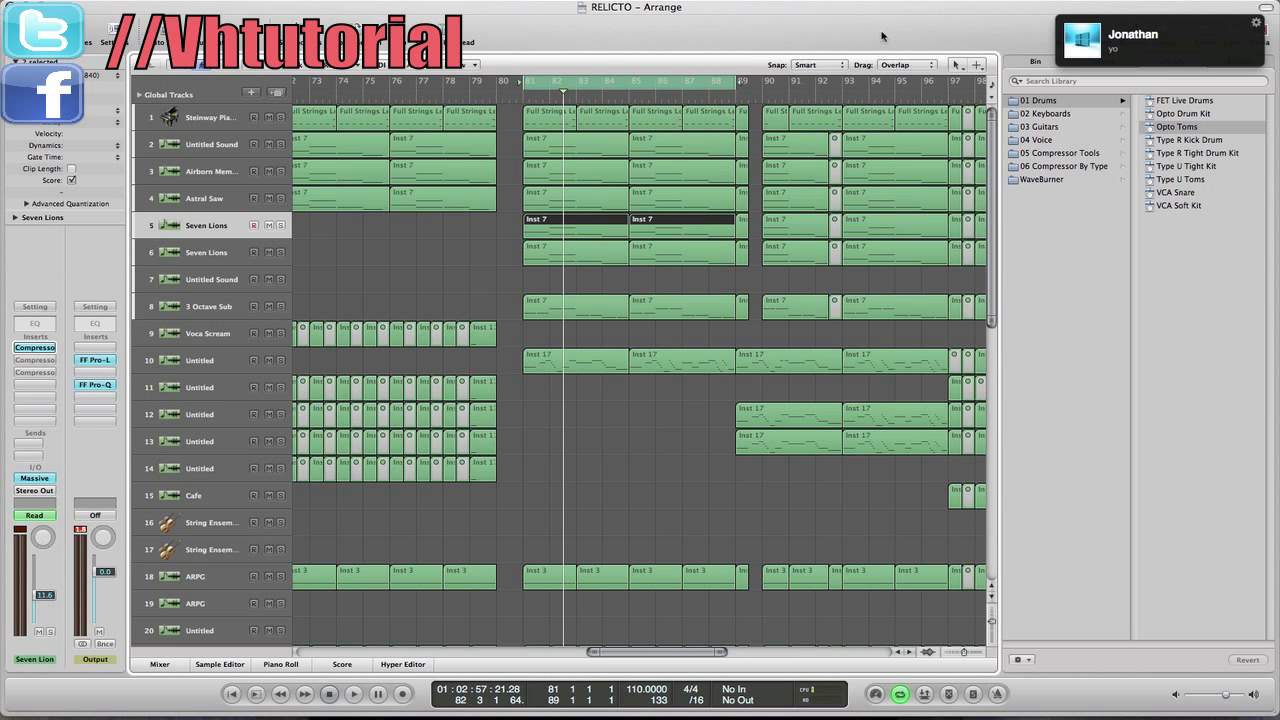
Start playback from bar 81 to hear the sidechained synth
scroll(626, 228, "down", 5)
scroll(626, 228, "down", 7)
scroll(626, 228, "down", 6)
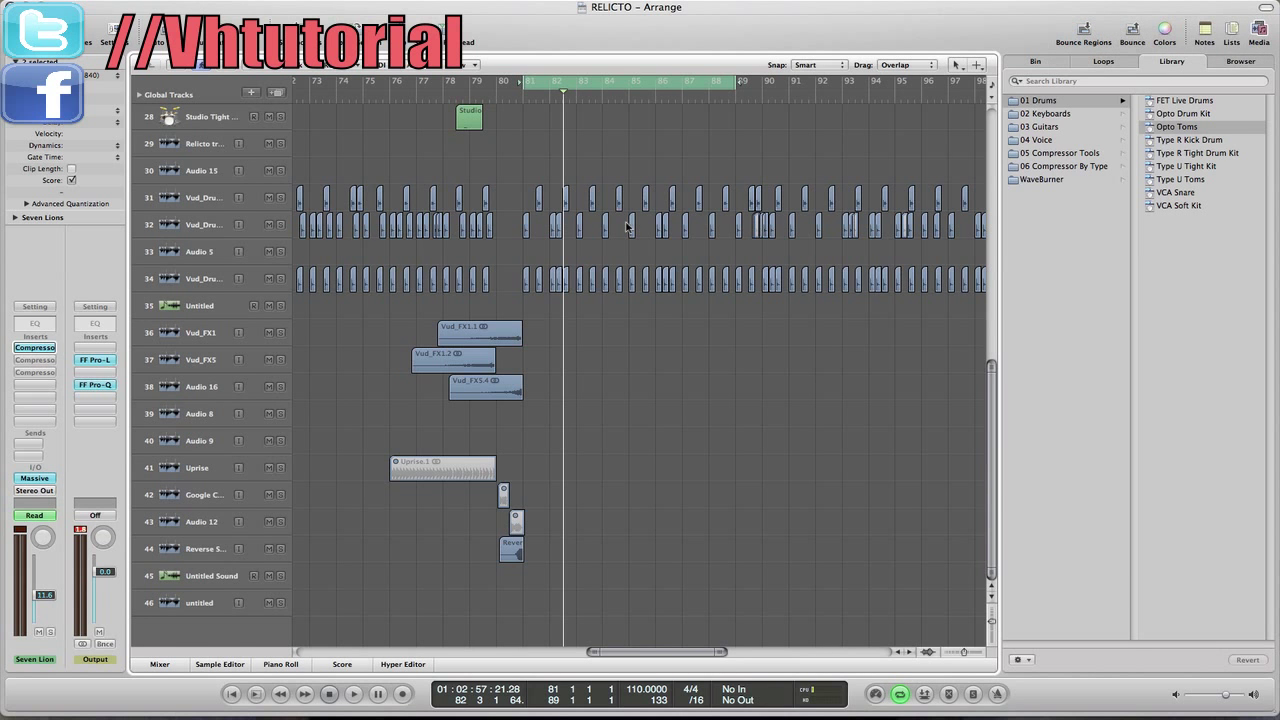
scroll(626, 228, "up", 10)
scroll(626, 222, "up", 4)
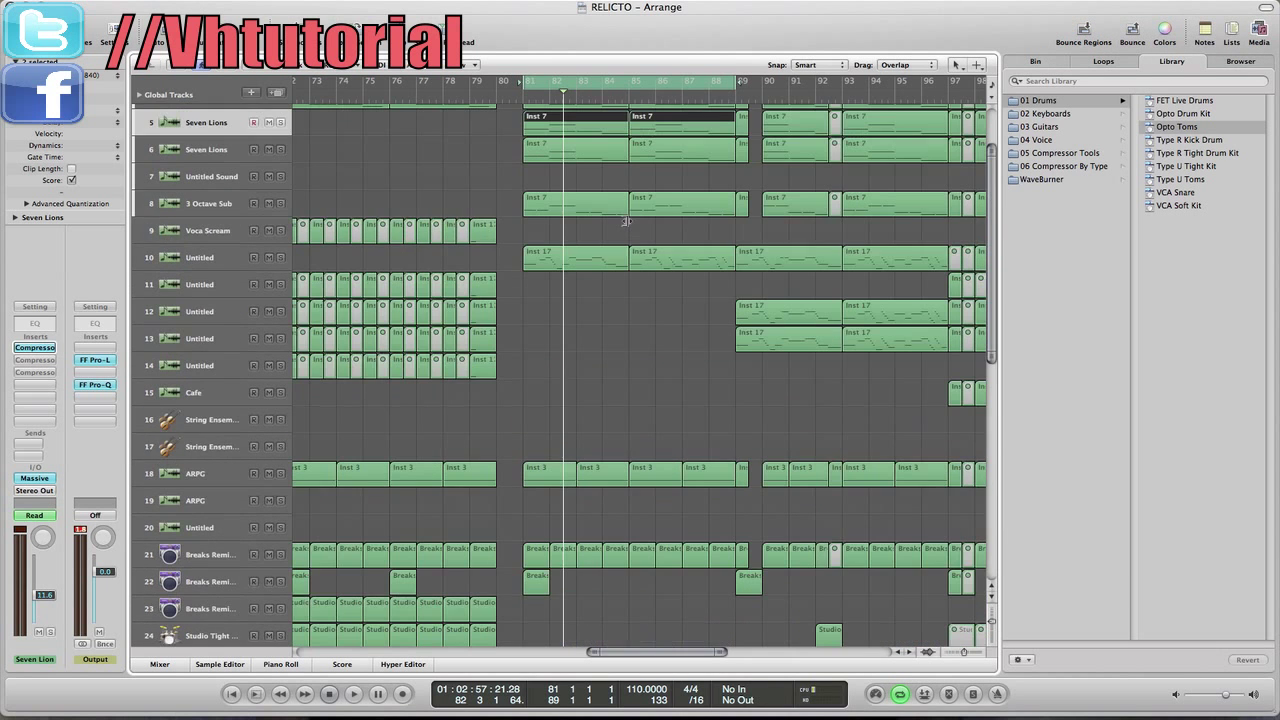
key("space")
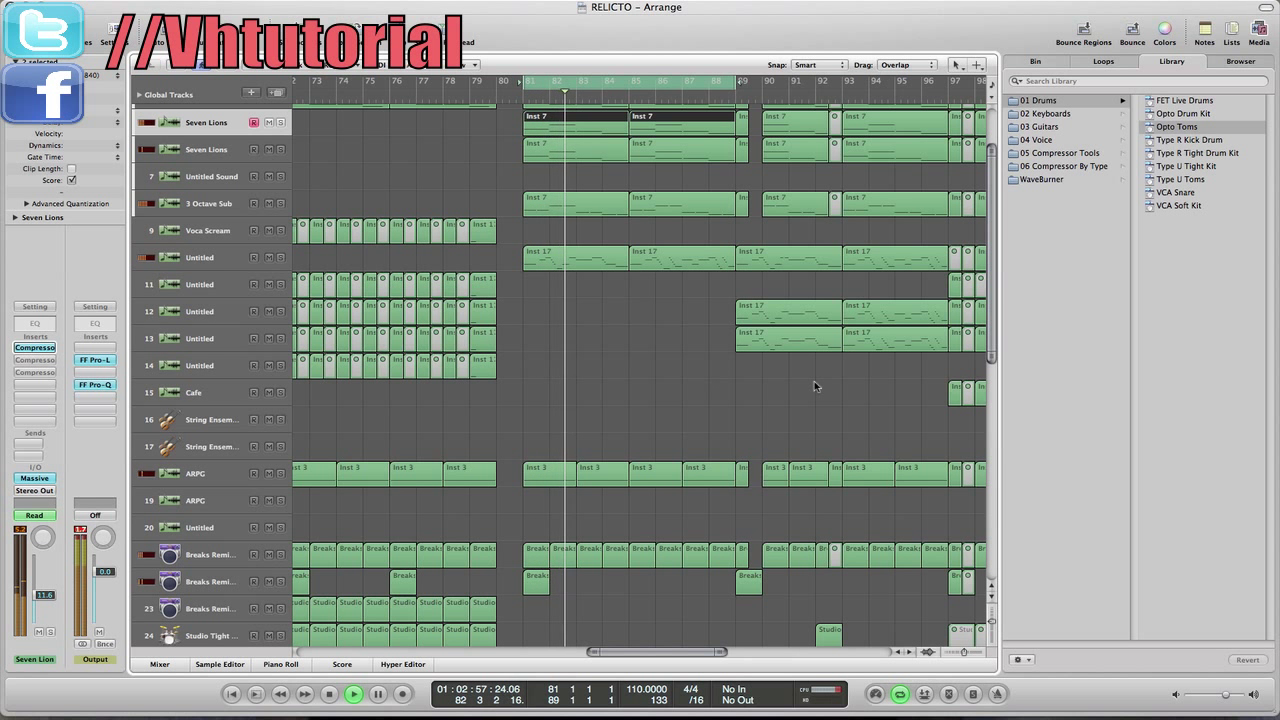
Listen to the pumping synth section through about bar 89, then stop playback
scroll(808, 394, "down", 3)
scroll(697, 550, "down", 2)
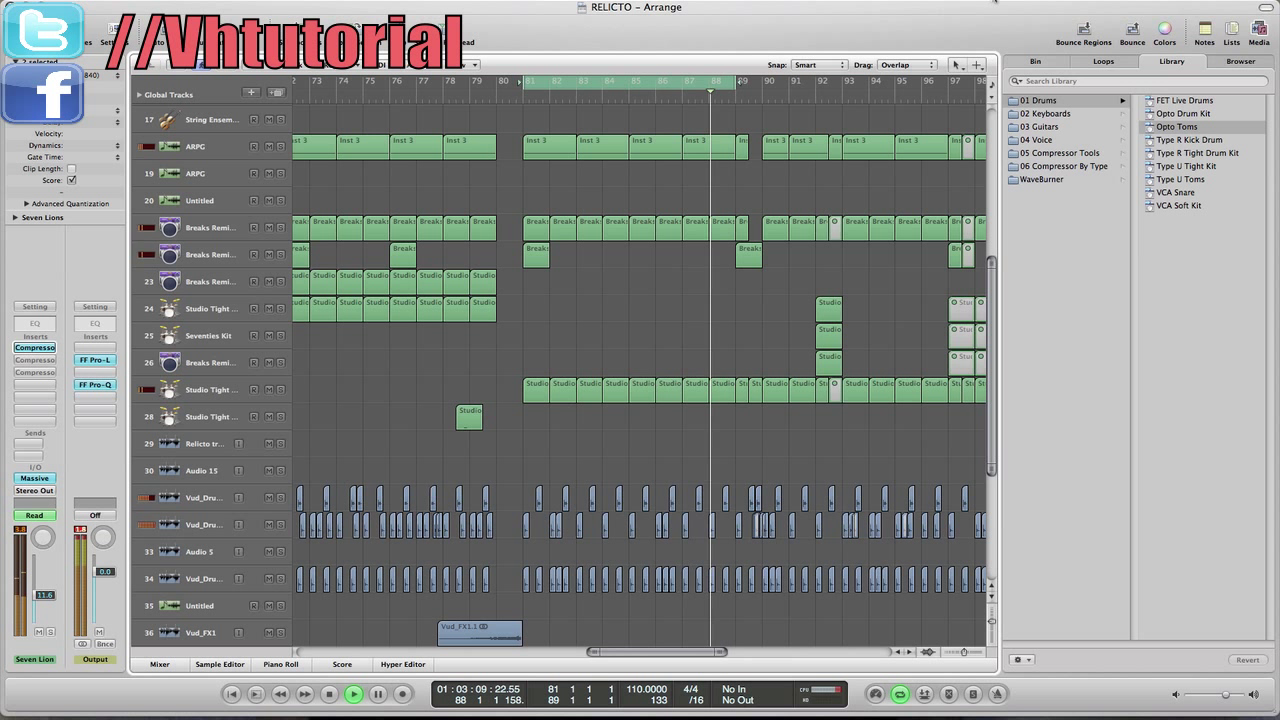
key("space")
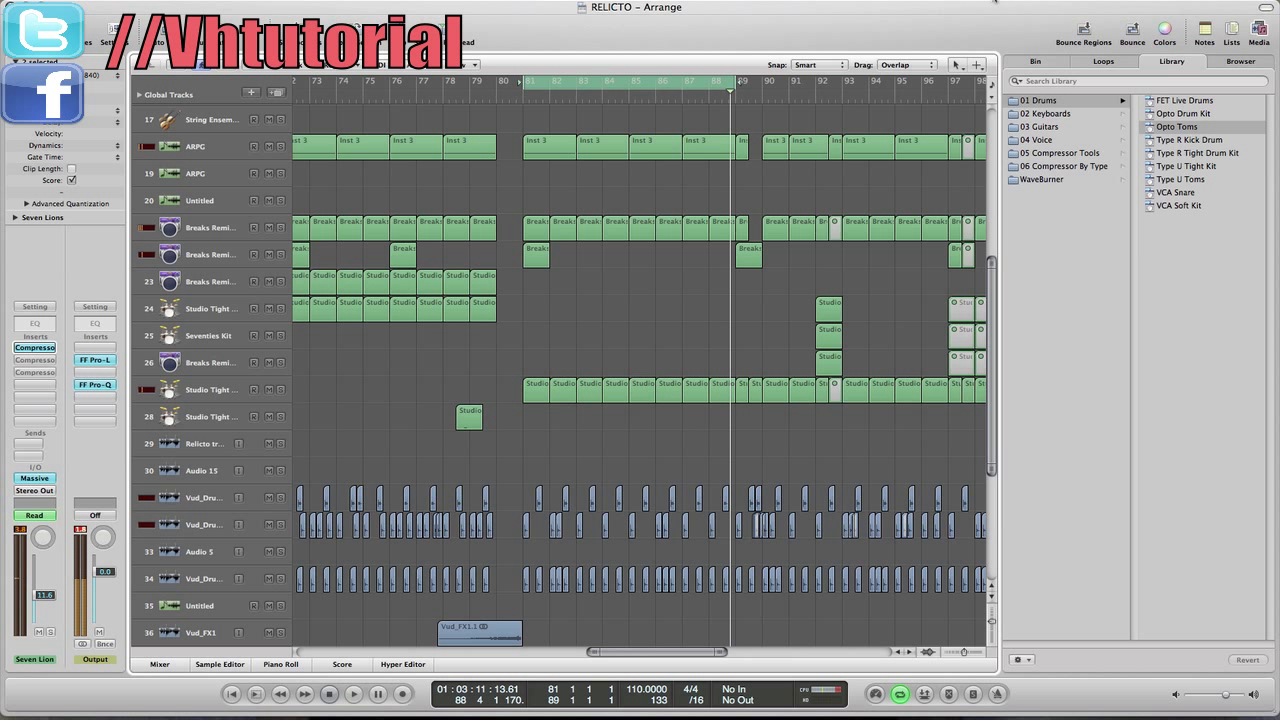